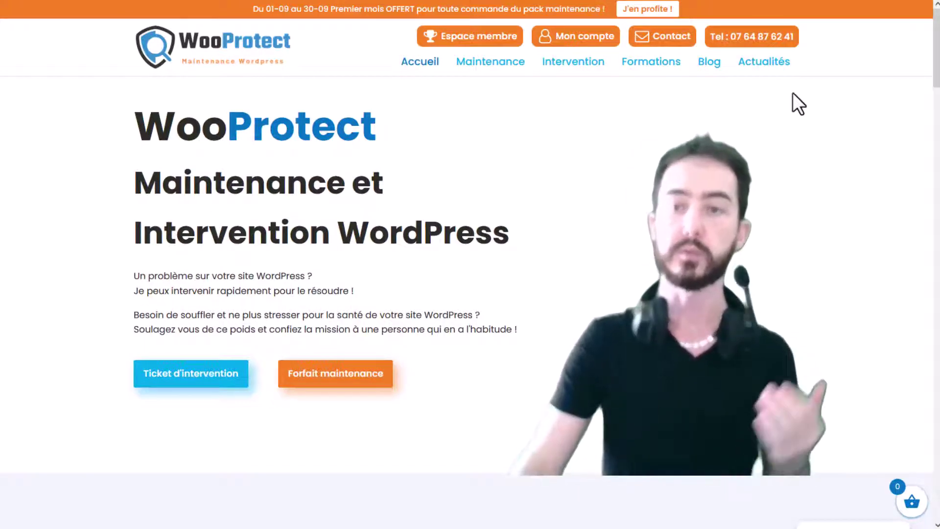
# Go to the Actualités page and scroll down to the Duplicator Pro article card
pyautogui.click(764, 72)
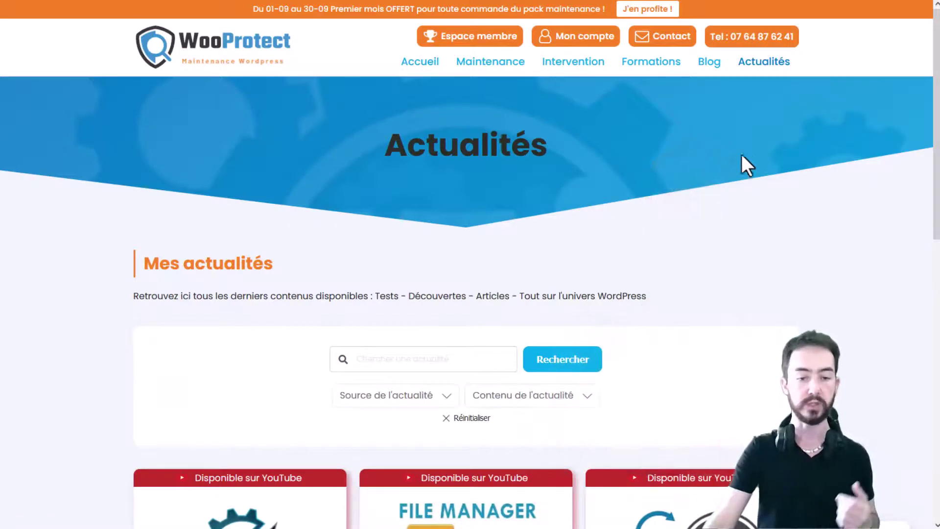
pyautogui.scroll(-5, 737, 160)
pyautogui.scroll(-2, 739, 158)
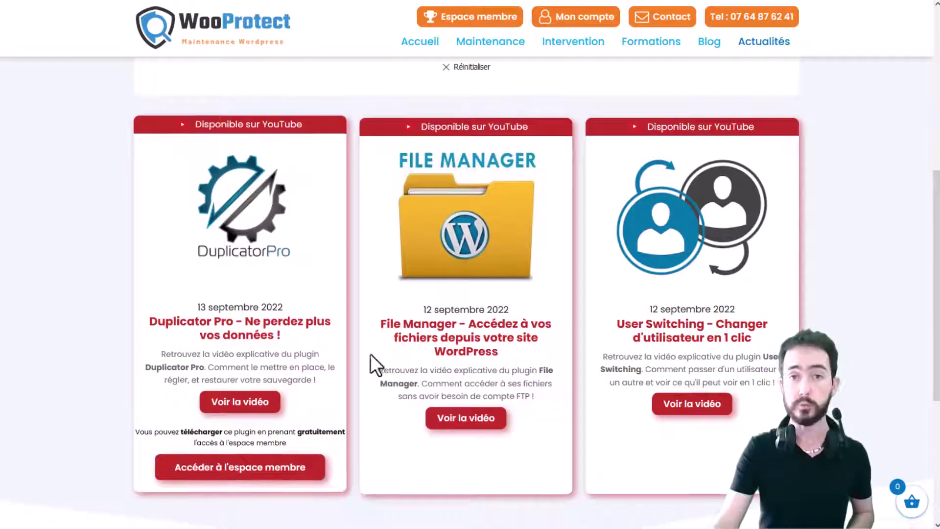
# From the Espace membre page, add the free Accès espace membre product (0,00 €) to the cart
pyautogui.click(470, 22)
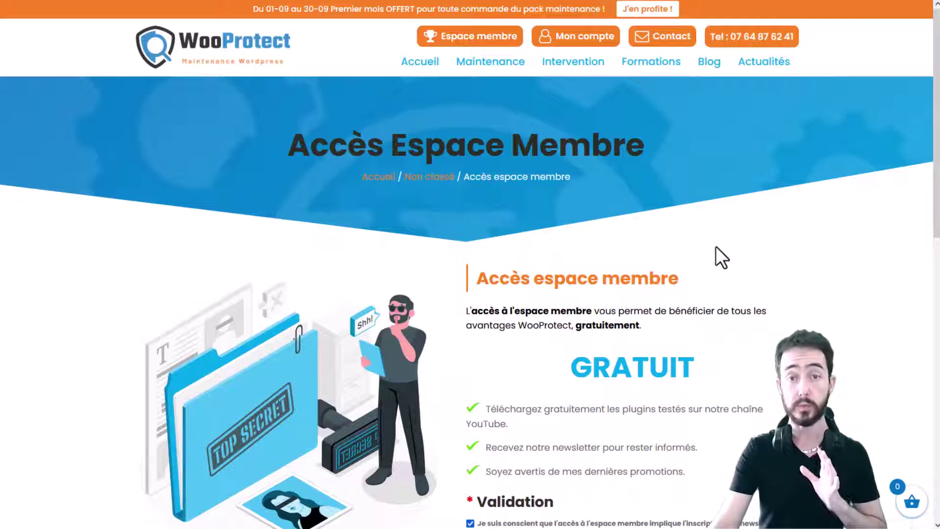
pyautogui.scroll(-2, 724, 246)
pyautogui.scroll(-2, 724, 245)
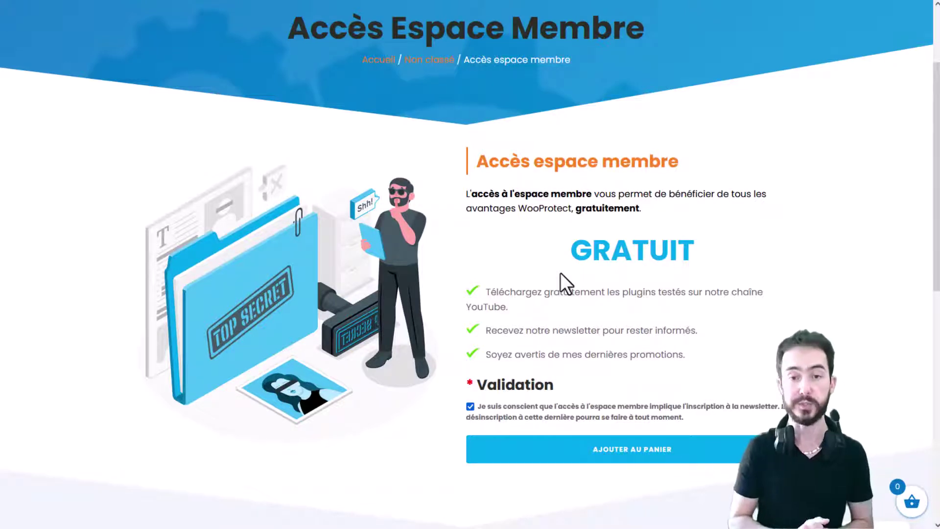
pyautogui.scroll(-1, 564, 333)
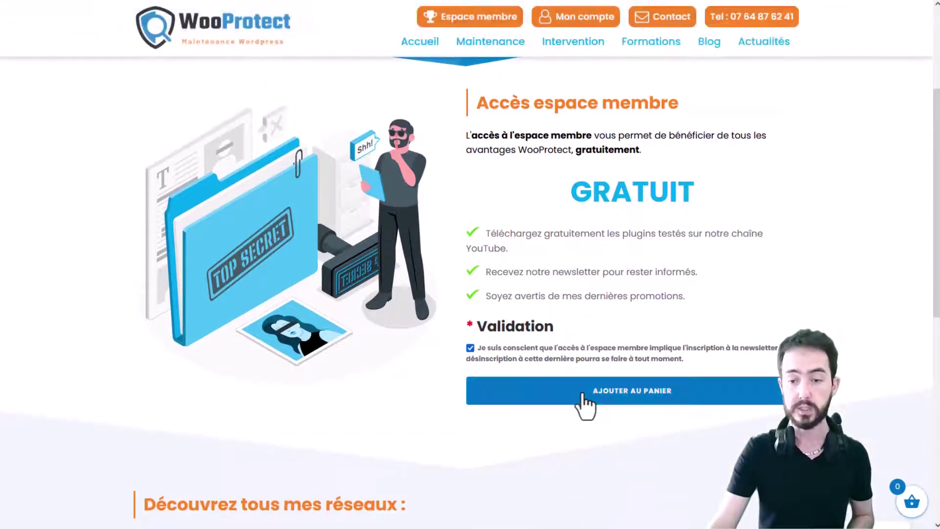
pyautogui.click(584, 395)
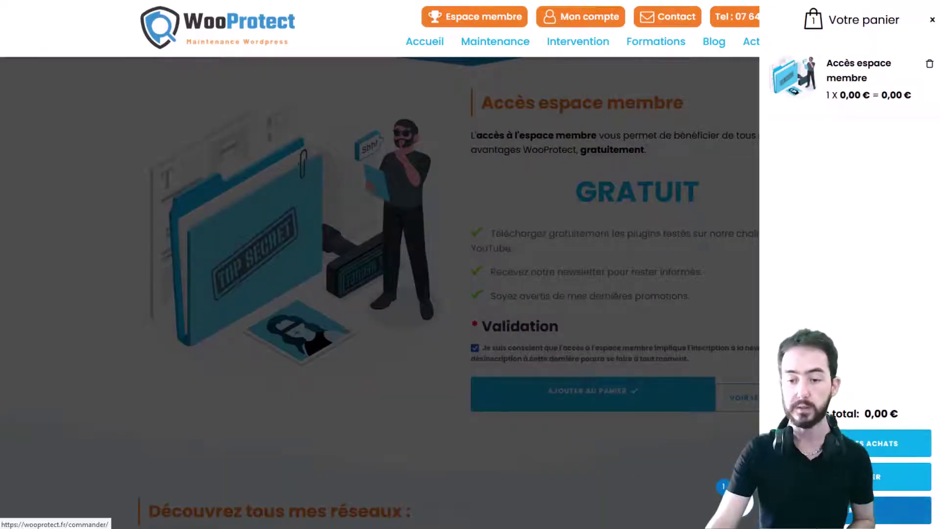
# Proceed to checkout and enter the billing first name and last name
pyautogui.click(832, 510)
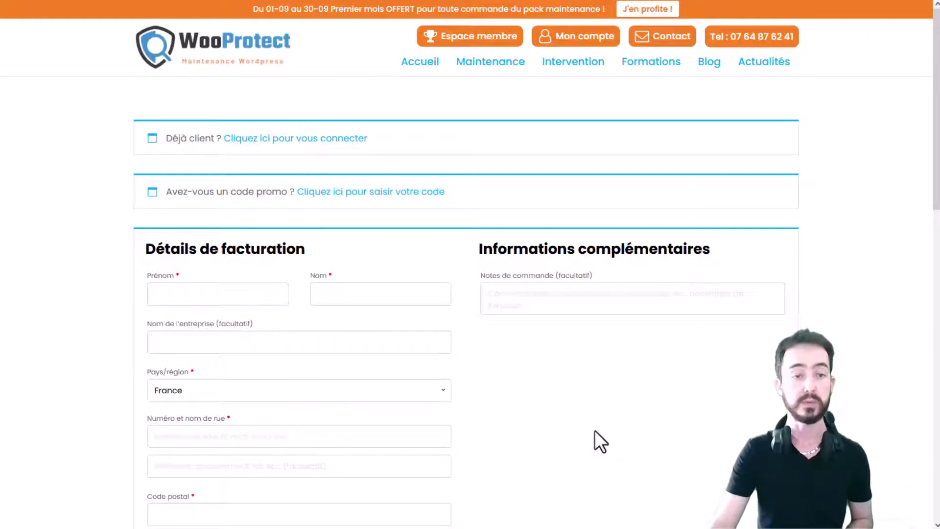
pyautogui.scroll(-3, 513, 367)
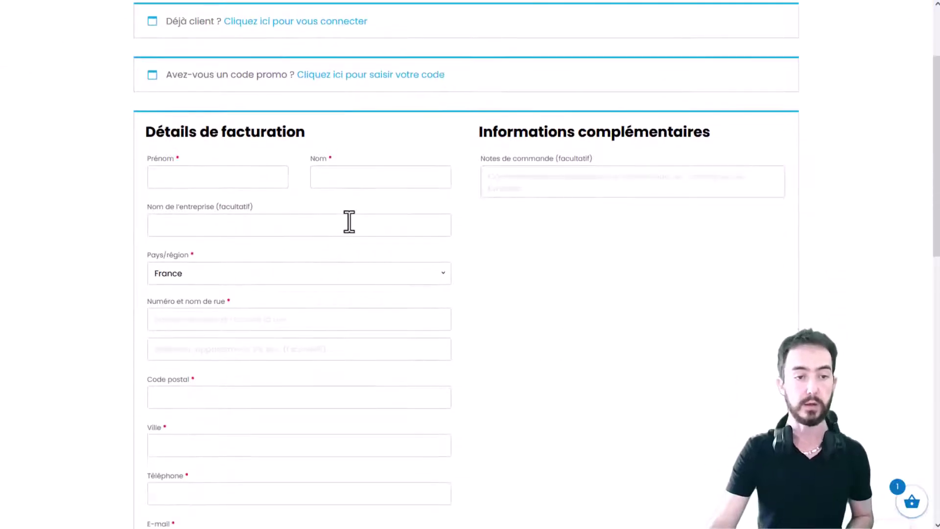
pyautogui.click(239, 179)
pyautogui.write('STE')
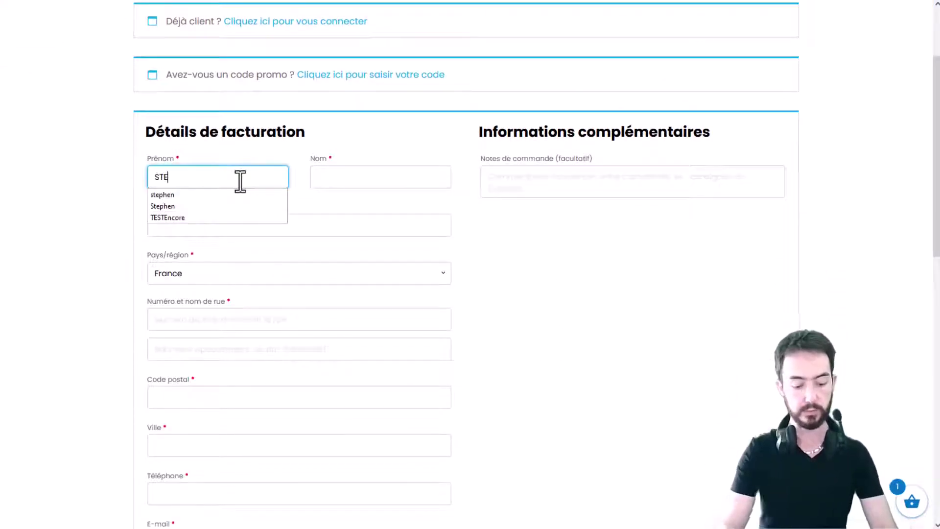
pyautogui.press('BackSpace')
pyautogui.press('BackSpace')
pyautogui.press('BackSpace')
pyautogui.write('Steo')
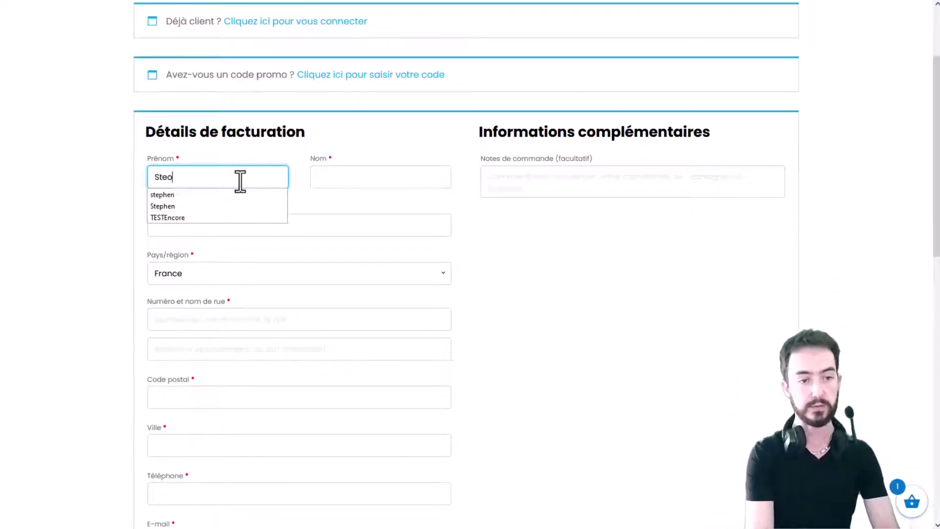
pyautogui.write('he')
pyautogui.press('BackSpace')
pyautogui.press('BackSpace')
pyautogui.press('BackSpace')
pyautogui.write('phe')
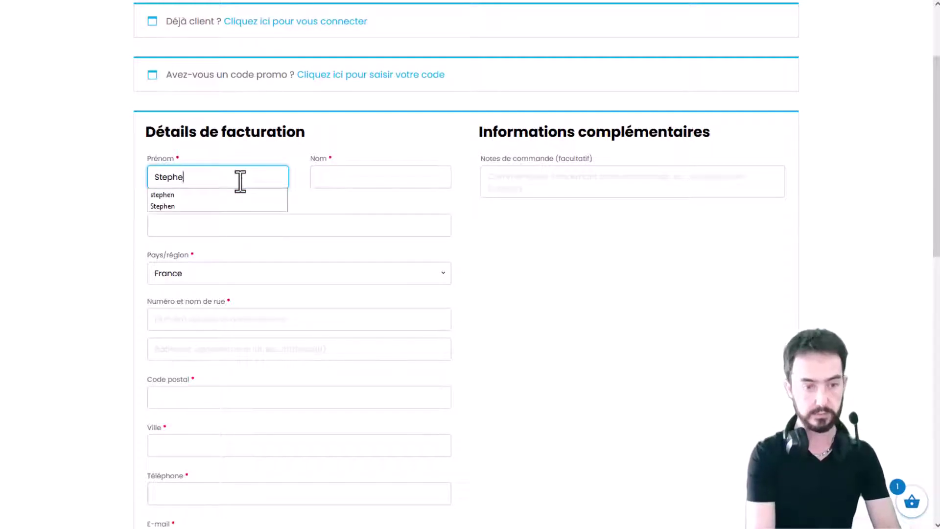
pyautogui.write('n')
pyautogui.press('Tab')
pyautogui.write('TEST')
pyautogui.press('Tab')
pyautogui.press('Tab')
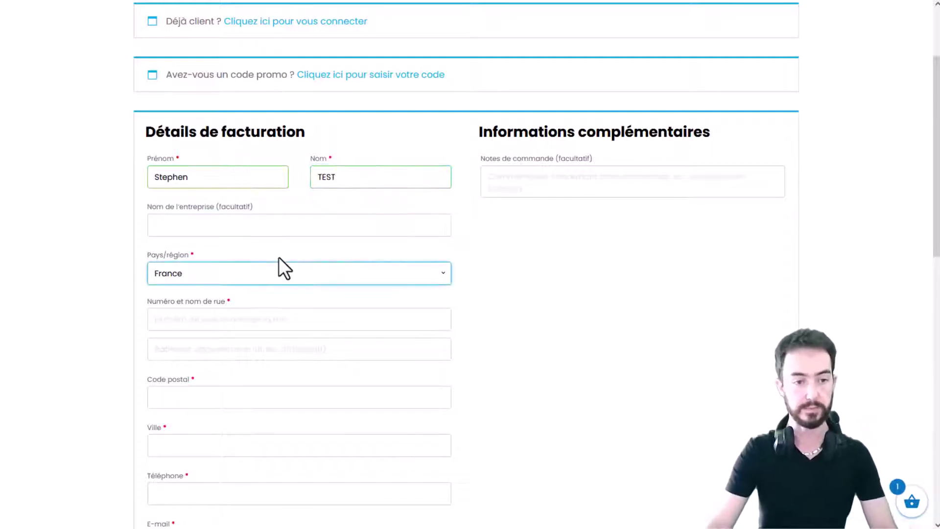
# Fill in the billing street address, postal code and city
pyautogui.scroll(-2, 215, 260)
pyautogui.click(198, 207)
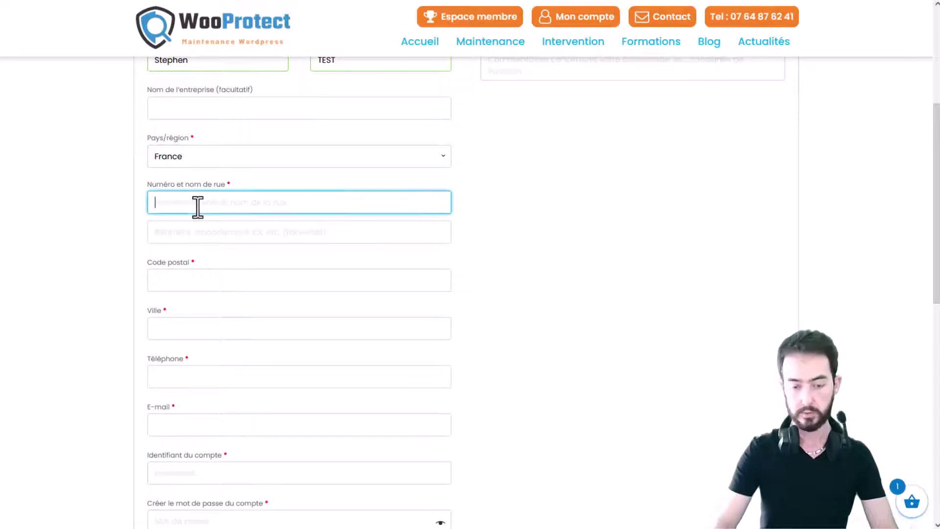
pyautogui.write('11')
pyautogui.press('Down')
pyautogui.press('Return')
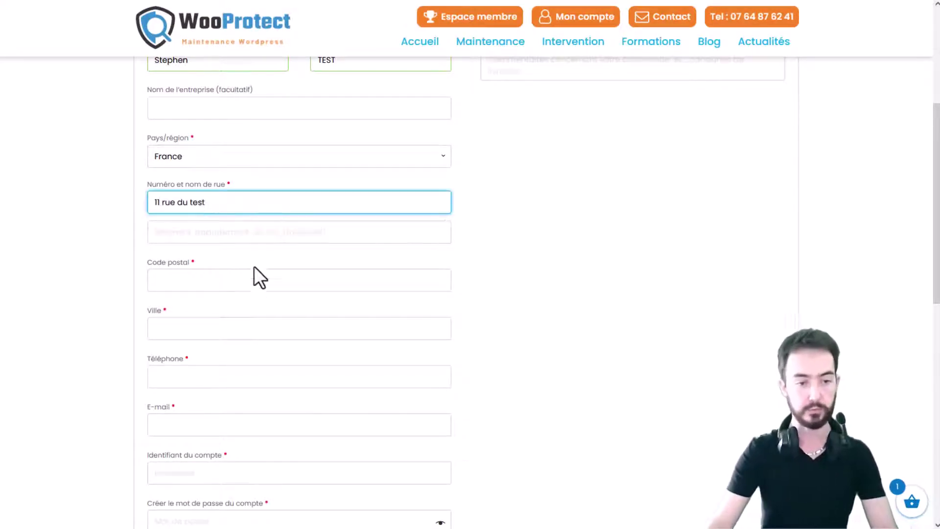
pyautogui.click(226, 287)
pyautogui.write('30900')
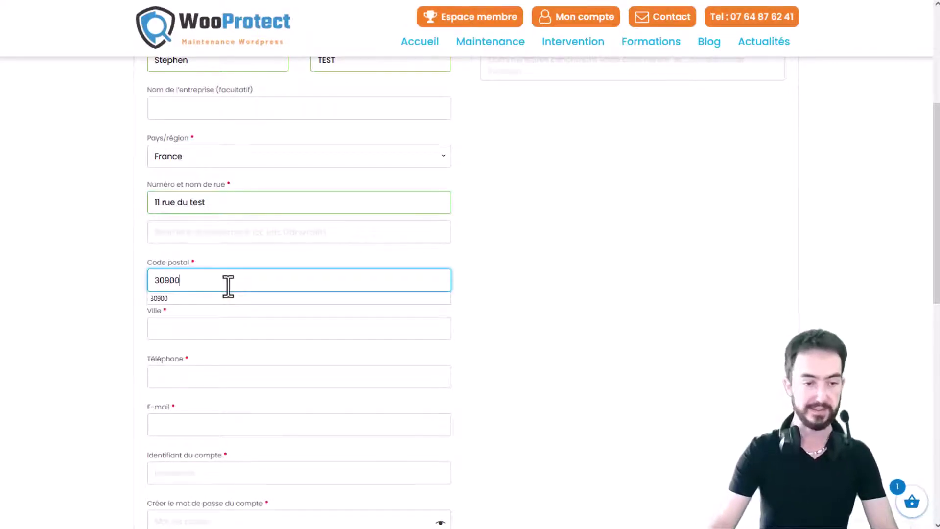
pyautogui.click(200, 321)
pyautogui.write('Nîsm')
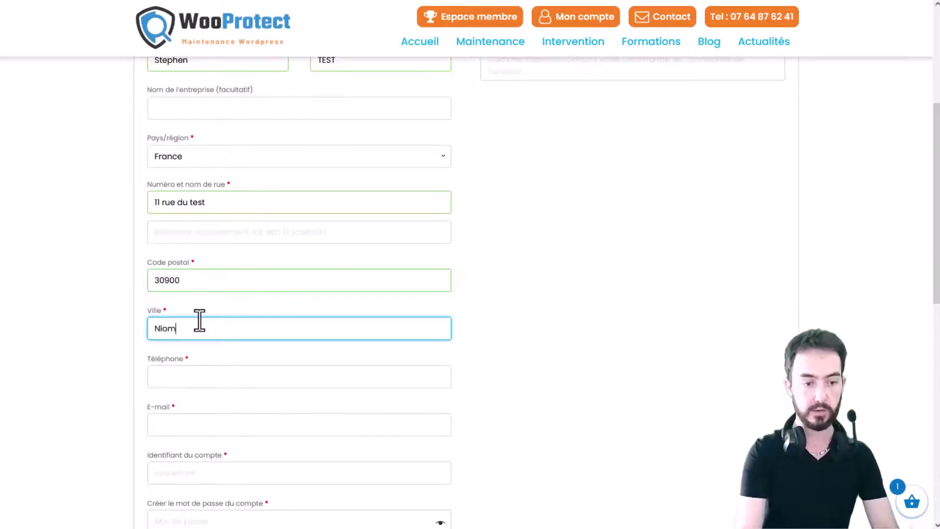
pyautogui.press('BackSpace')
pyautogui.press('BackSpace')
pyautogui.write('mes')
# Fill in the phone number, e-mail address and account username from saved suggestions
pyautogui.click(240, 378)
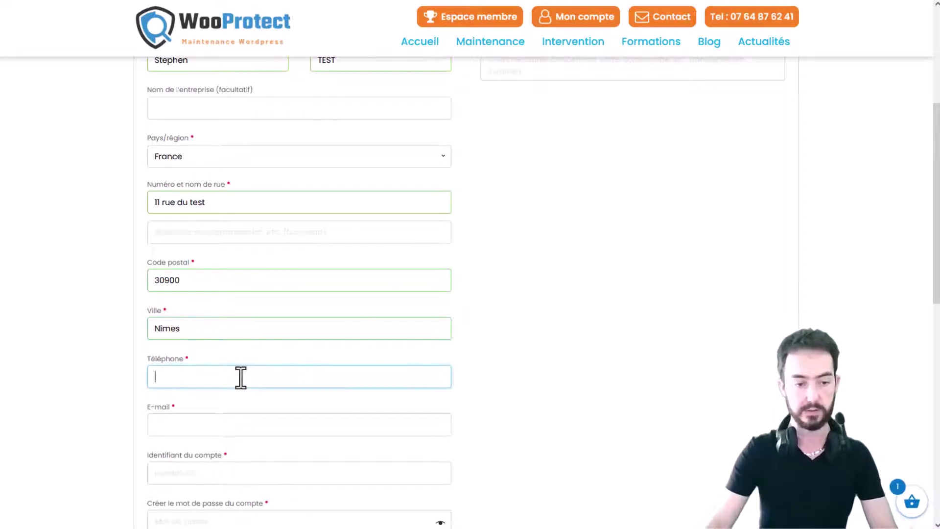
pyautogui.write('03')
pyautogui.press('Down')
pyautogui.press('Return')
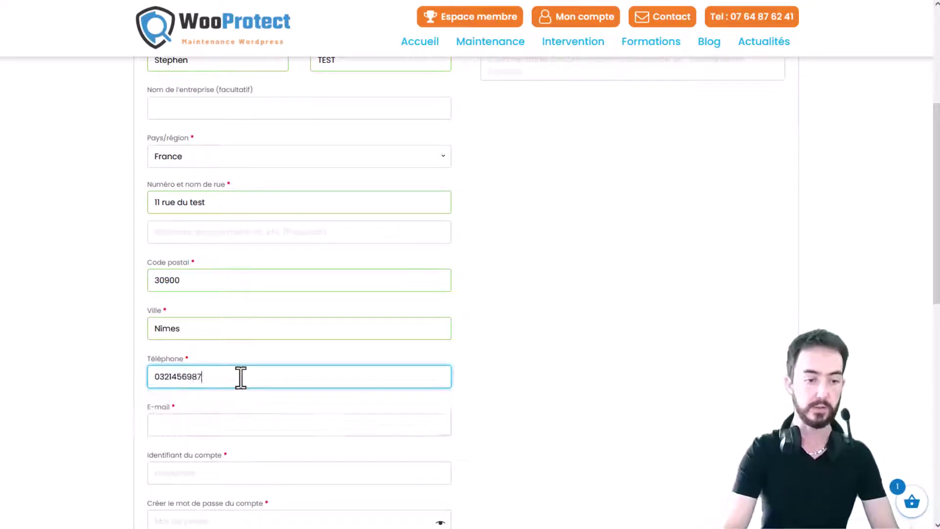
pyautogui.scroll(-3, 240, 377)
pyautogui.click(195, 302)
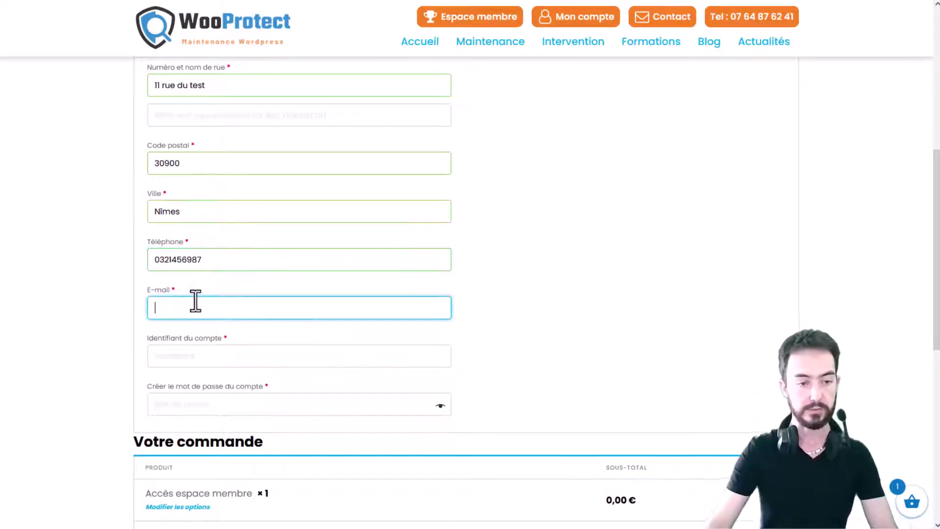
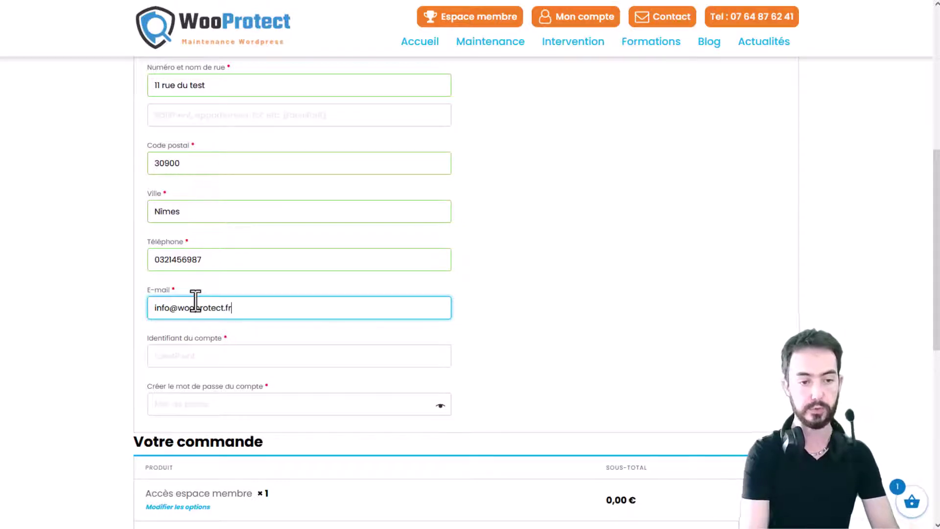
pyautogui.press('Tab')
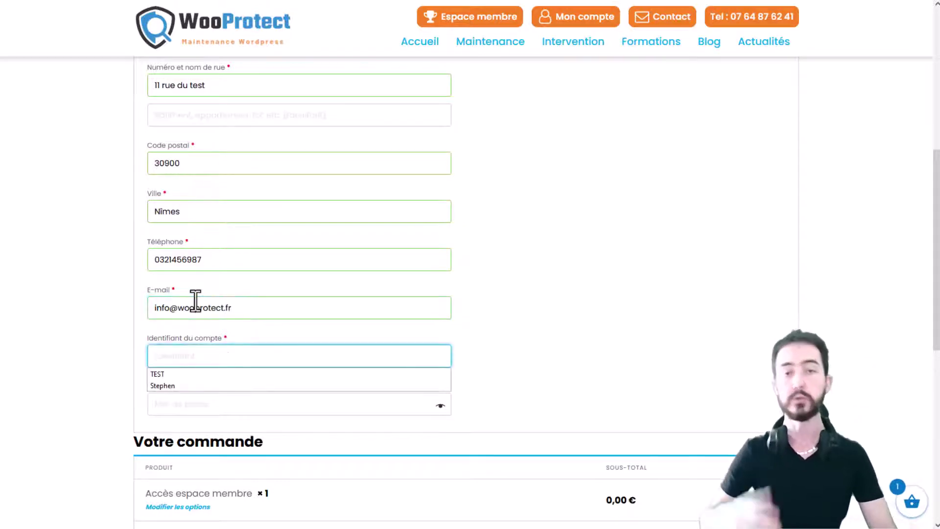
pyautogui.press('Down')
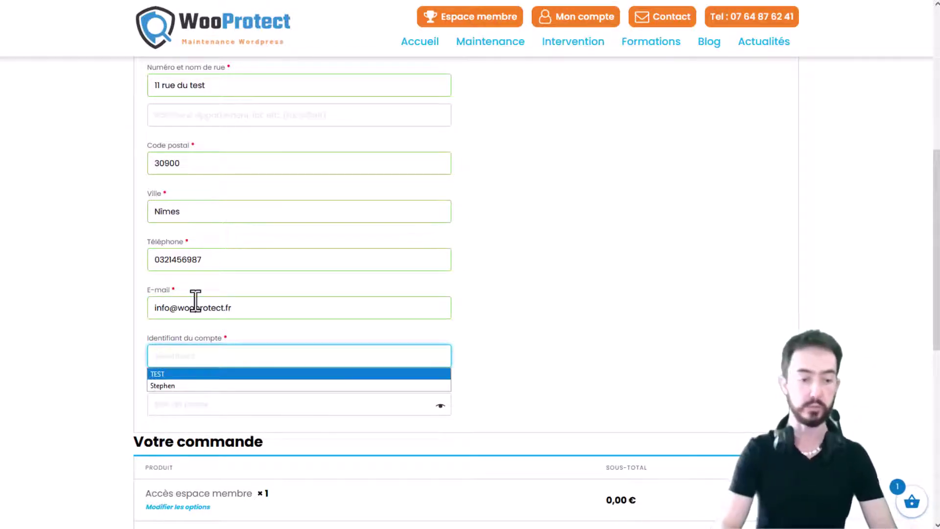
pyautogui.press('Return')
# Enter an account password and scroll down to the Votre commande summary
pyautogui.click(199, 412)
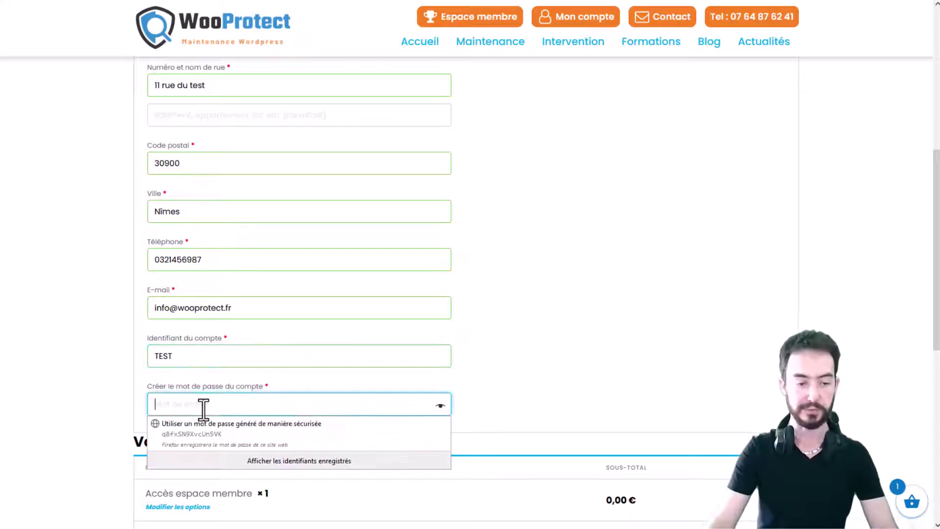
pyautogui.write('test')
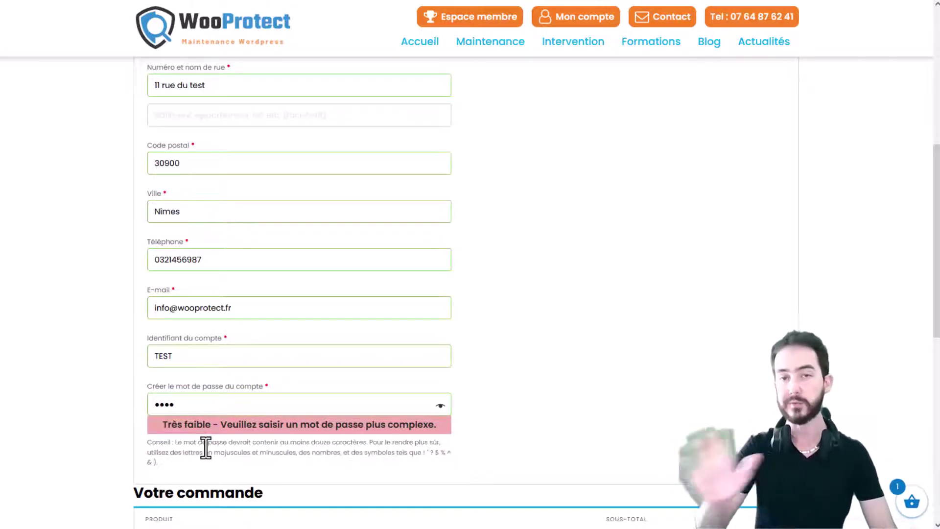
pyautogui.scroll(-3, 449, 351)
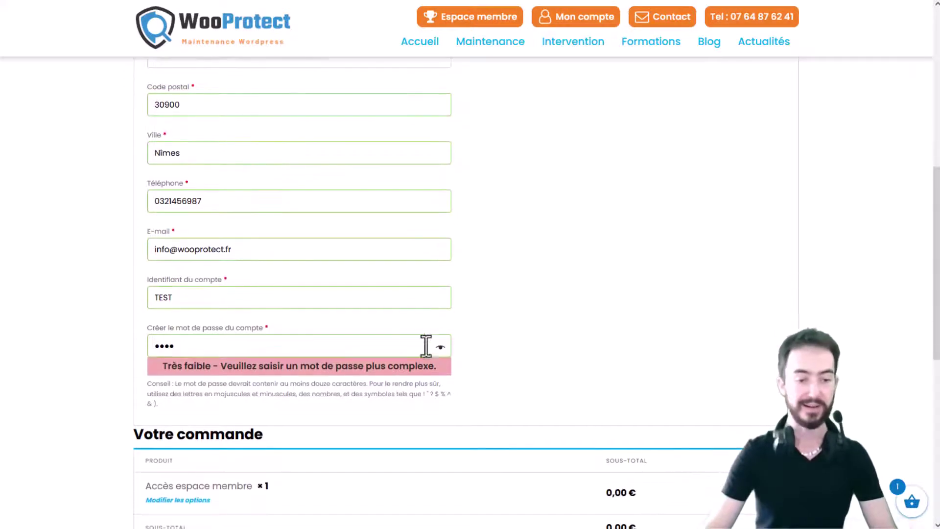
pyautogui.scroll(-5, 509, 221)
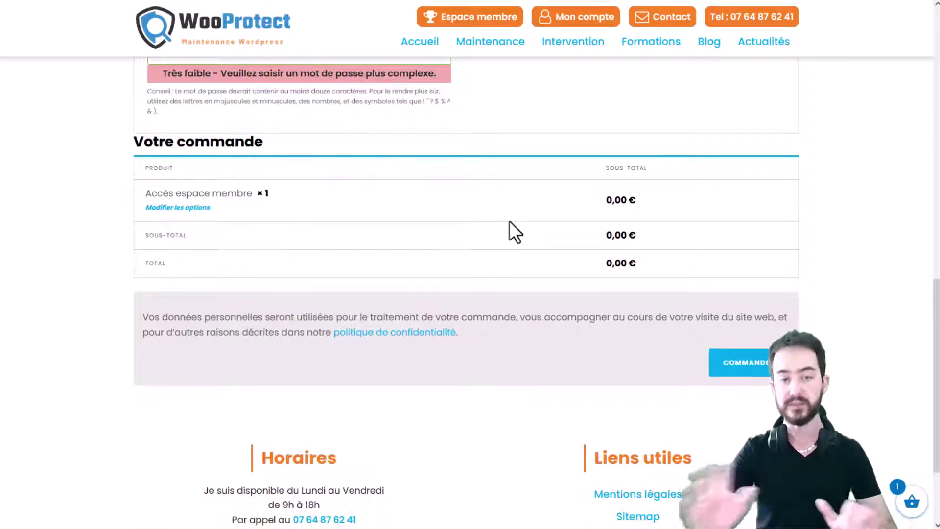
# Place the order with COMMANDER, save the login in the browser, and review the 0,00 € confirmation
pyautogui.click(762, 362)
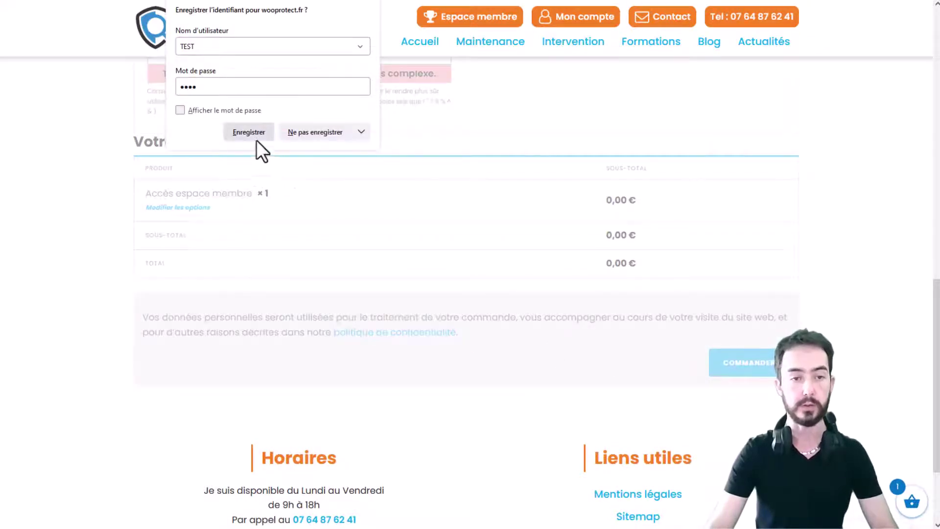
pyautogui.click(249, 132)
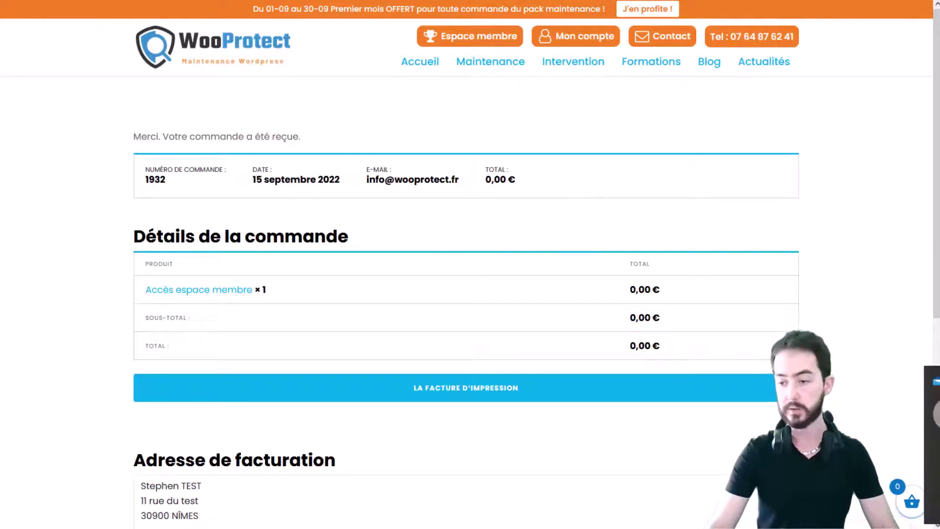
pyautogui.scroll(-2, 584, 245)
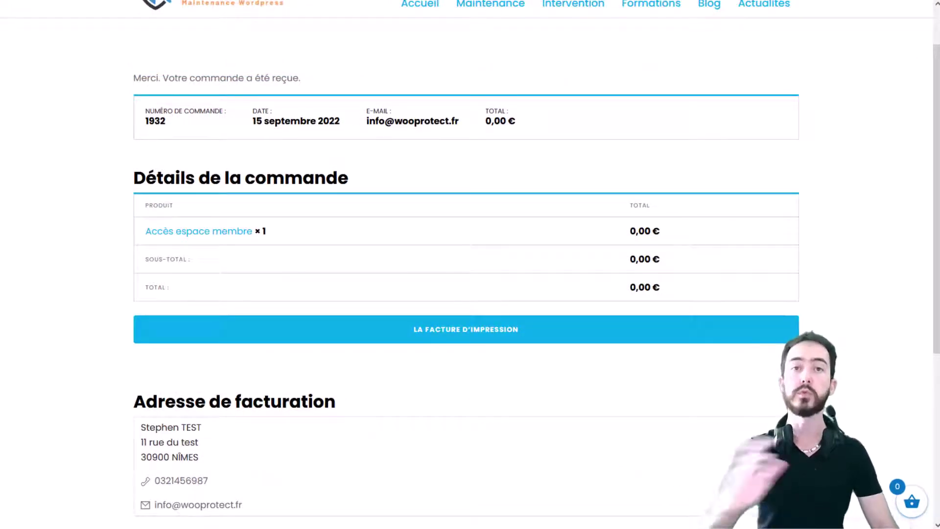
pyautogui.scroll(2, 773, 366)
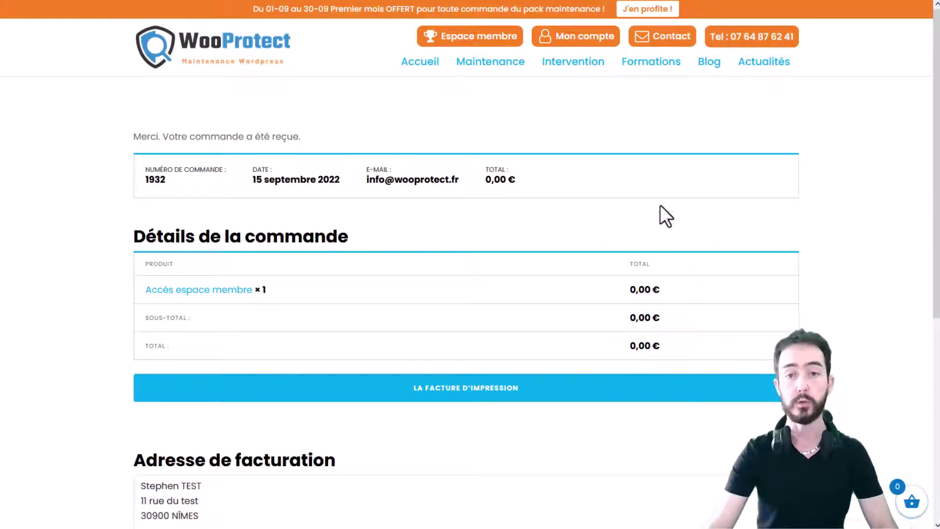
# View the Mon compte dashboard, then return to Actualités and scroll to the Duplicator Pro card
pyautogui.click(589, 37)
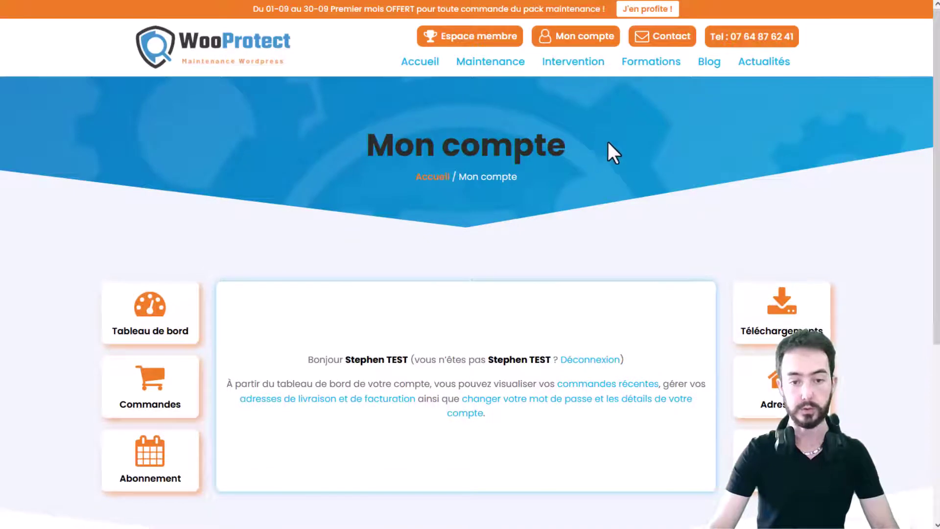
pyautogui.scroll(-1, 725, 182)
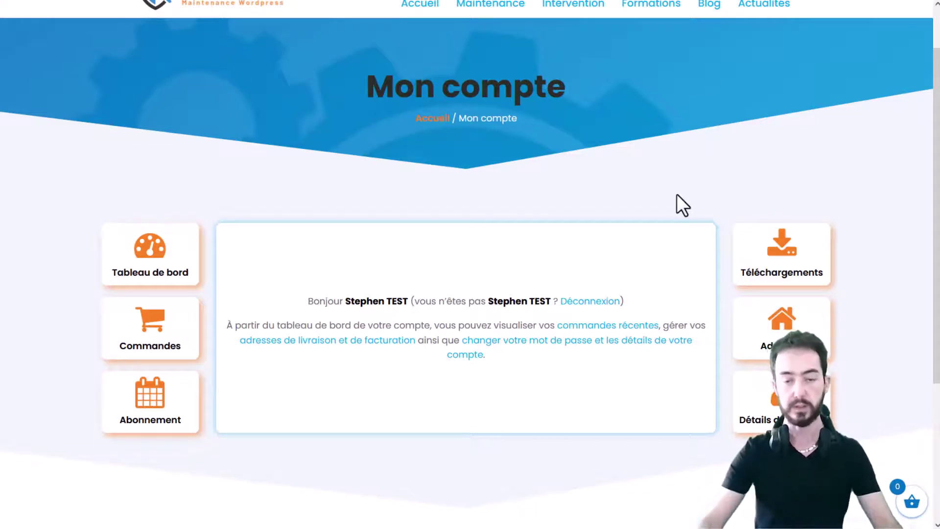
pyautogui.scroll(1, 686, 203)
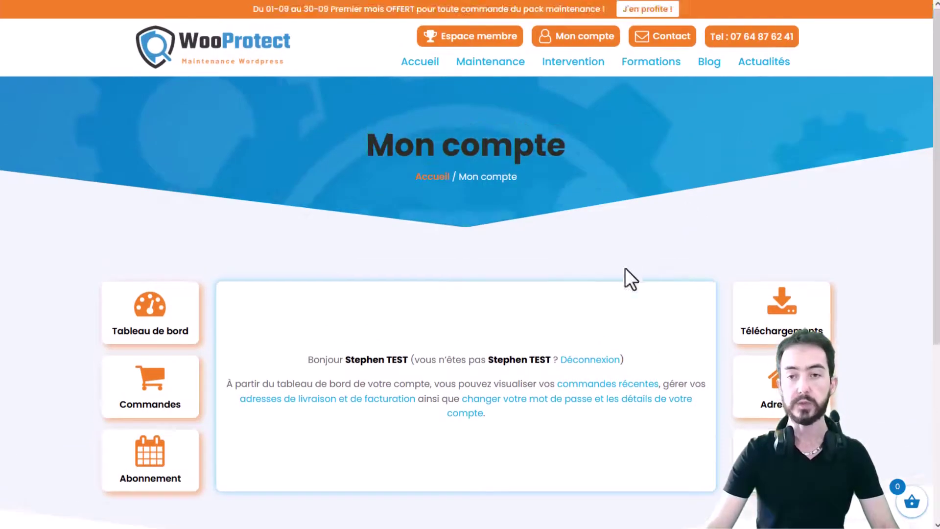
pyautogui.click(771, 63)
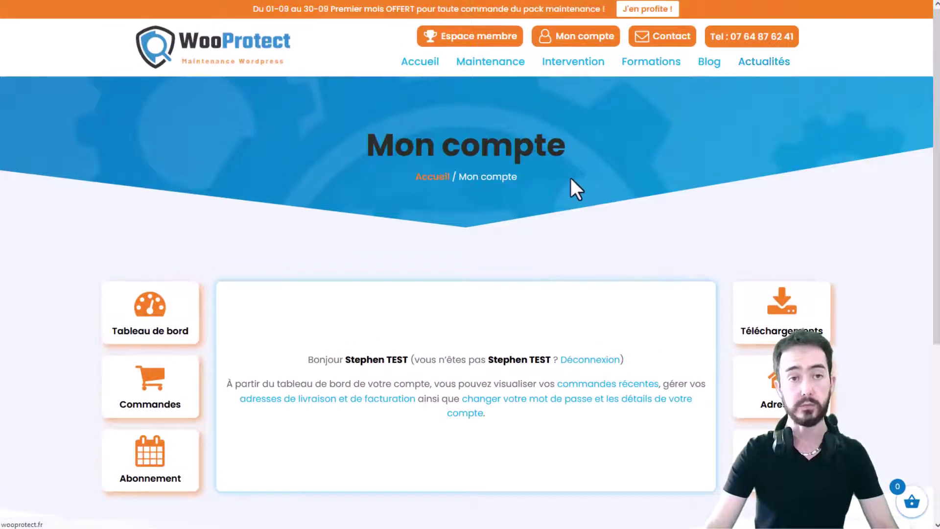
pyautogui.scroll(-8, 571, 178)
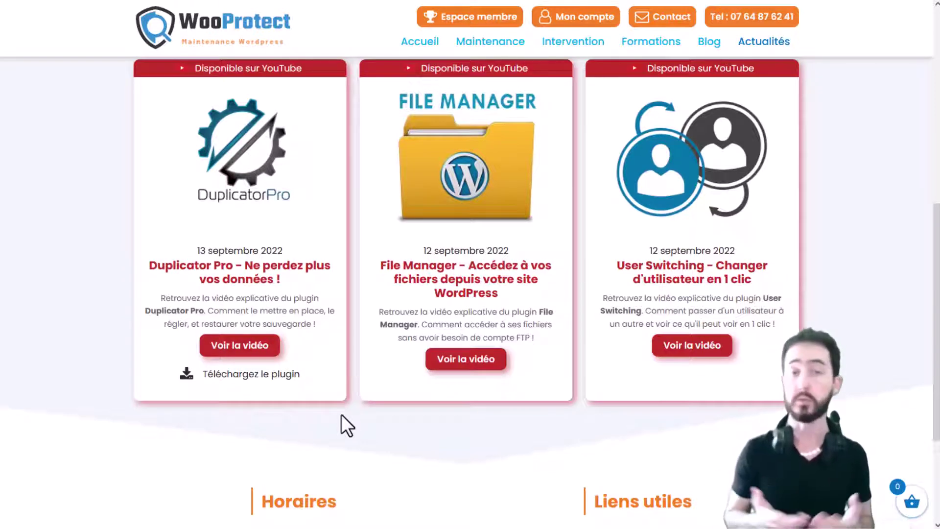
# Download duplicator-pro.zip (4,6 Mo) from the Duplicator Pro card's ZIP box
pyautogui.moveTo(286, 371)
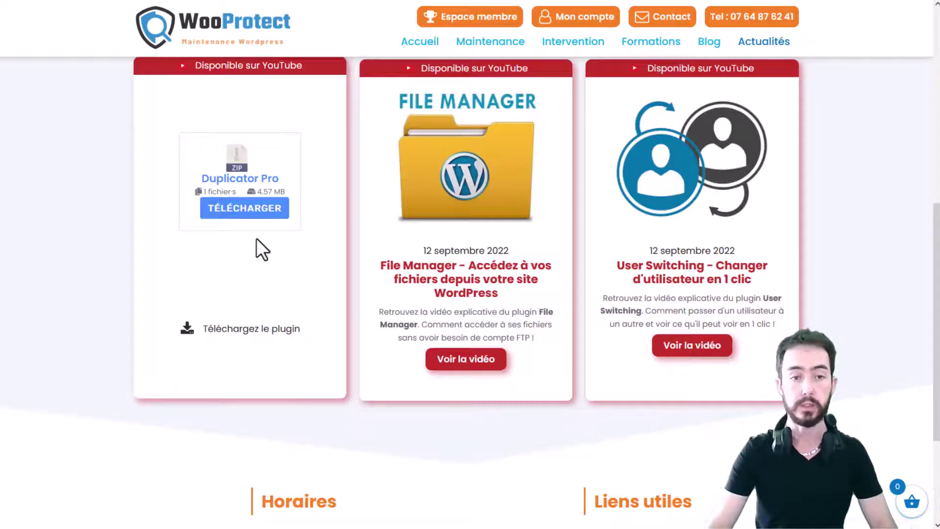
pyautogui.click(241, 206)
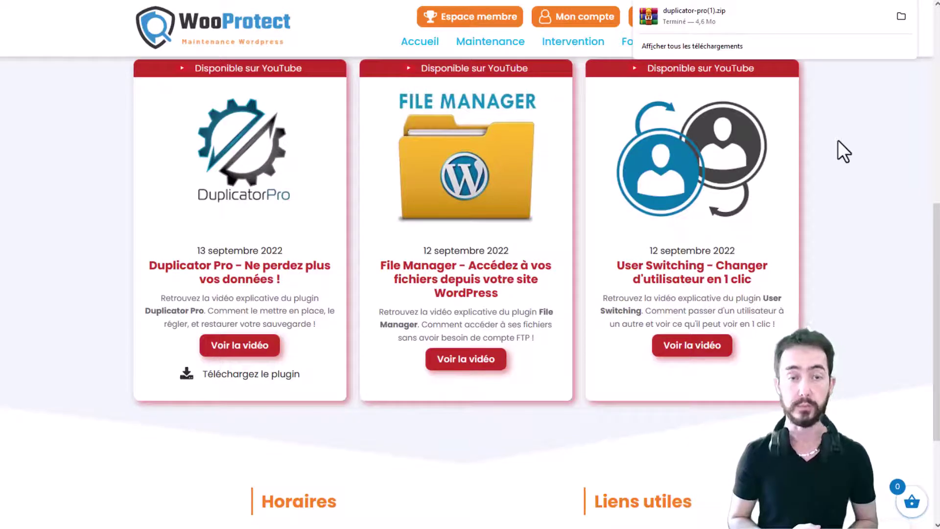
# Close the downloads panel and go back via Mon compte to the Duplicator Pro zip panel (4.57 MB)
pyautogui.click(839, 140)
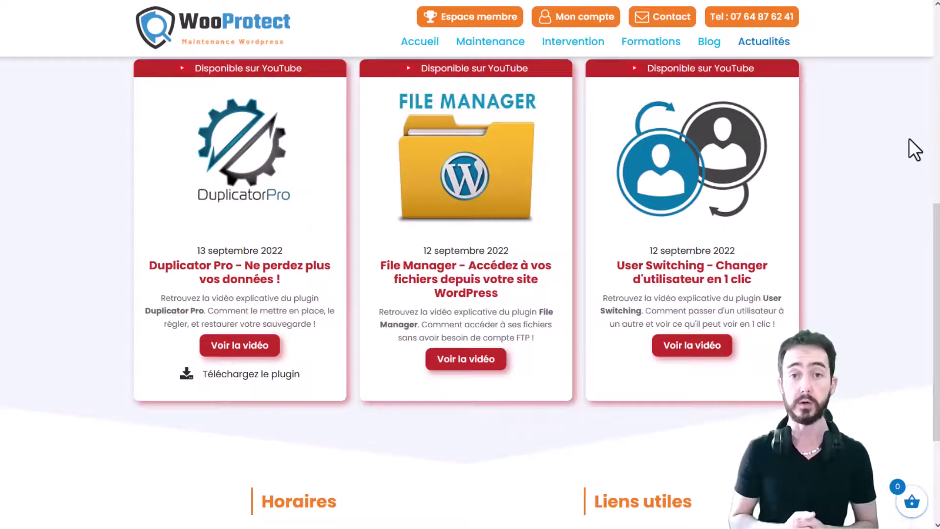
pyautogui.click(574, 20)
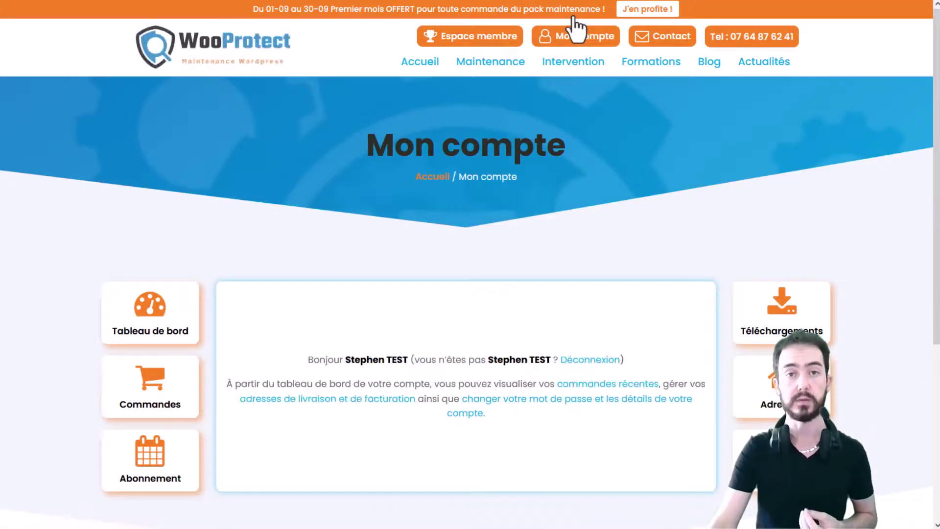
pyautogui.click(768, 65)
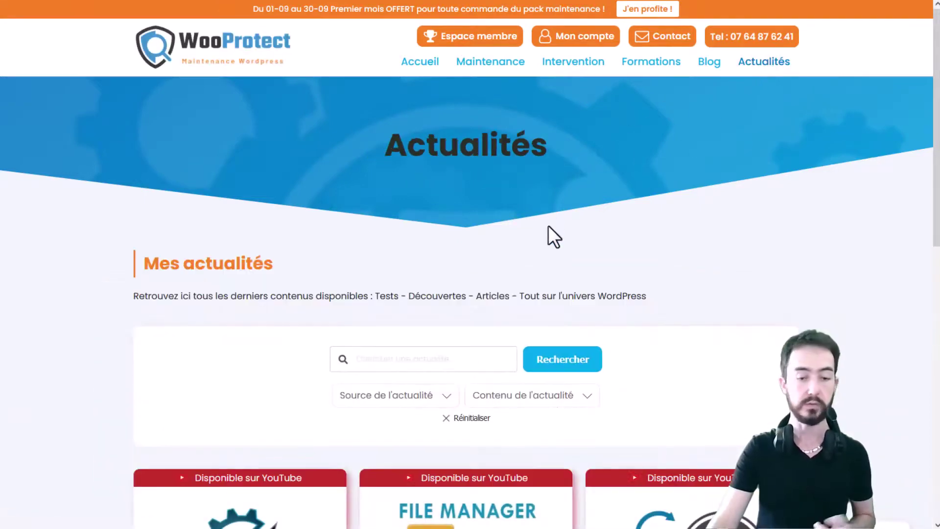
pyautogui.scroll(-8, 551, 255)
pyautogui.moveTo(277, 367)
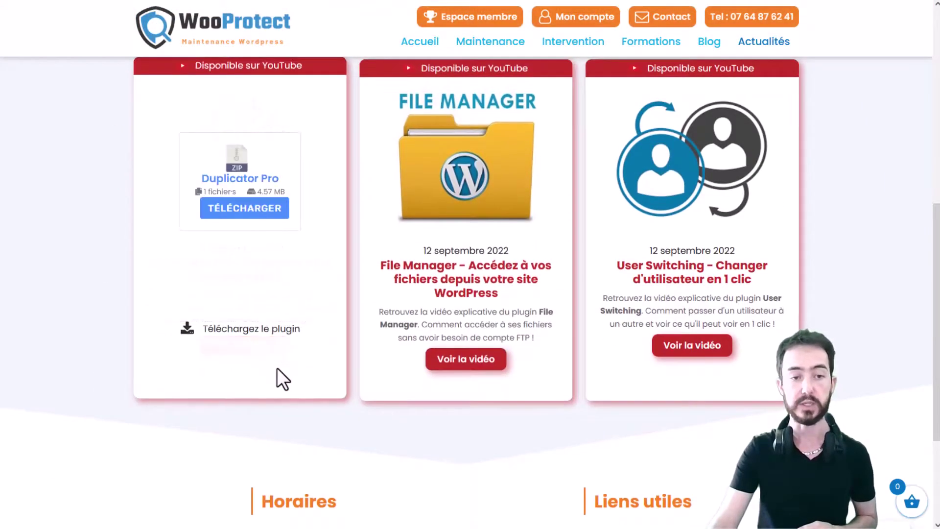